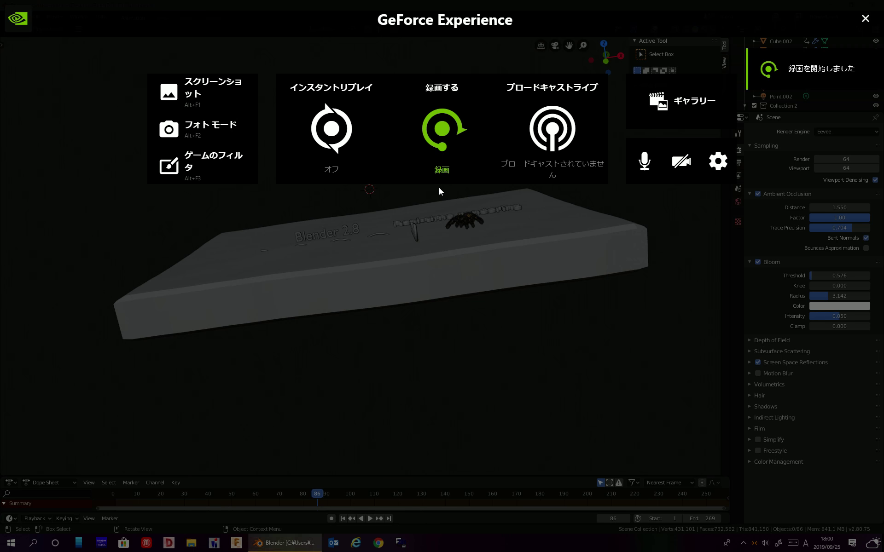
Open Blender's application menu from the logo in the top-left corner
left_click(20, 20)
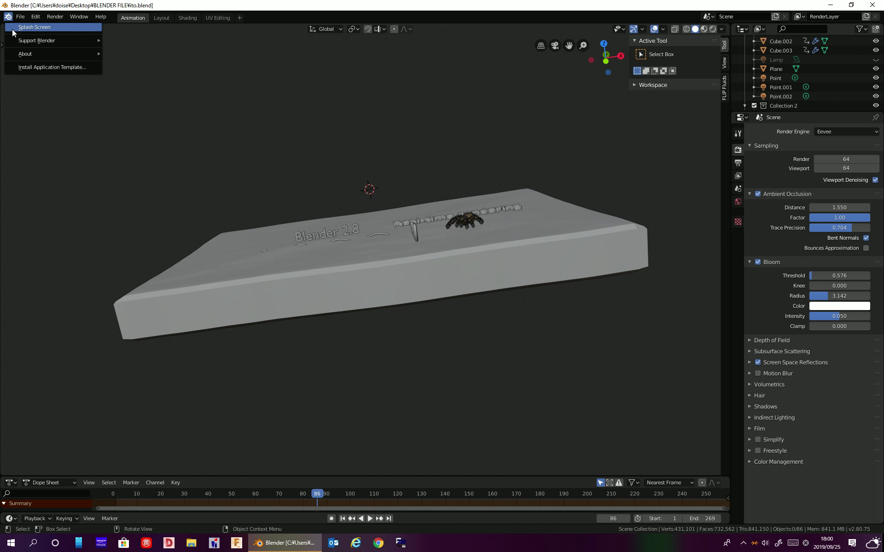
Show the splash screen, then view the wooden text scene in Rendered shading through the camera
left_click(34, 28)
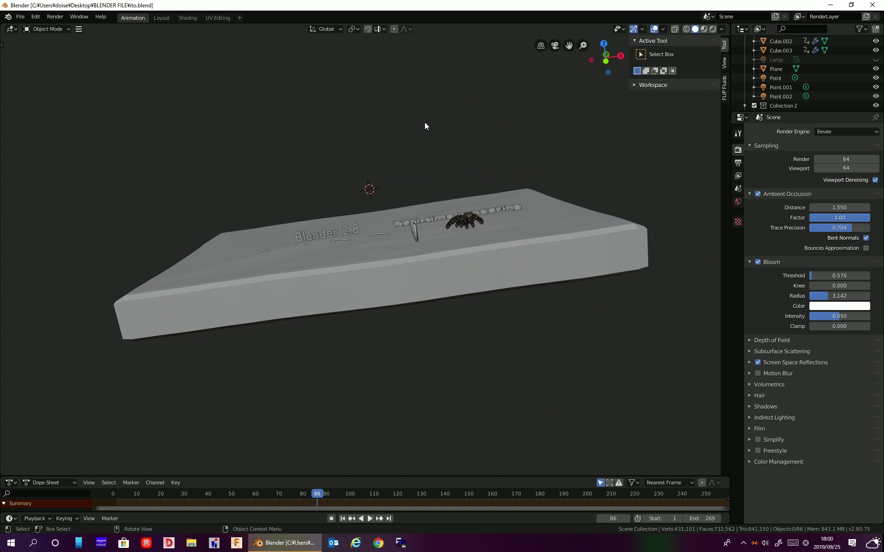
scroll(383, 245, "up", 3)
mouse_move(345, 272)
middle_mouse_down()
mouse_move(415, 236)
mouse_move(413, 209)
middle_mouse_up()
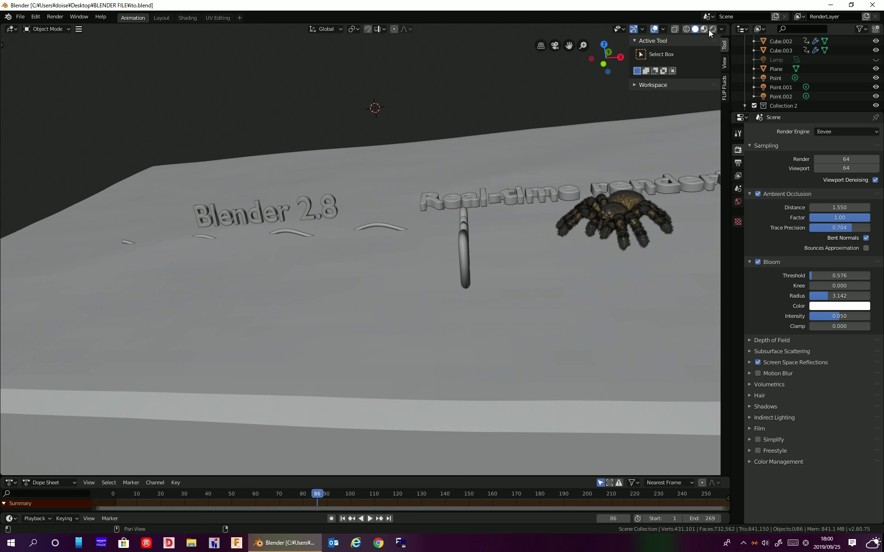
left_click(711, 29)
left_click(555, 45)
middle_click_drag(391, 181, 558, 104)
left_click(554, 46)
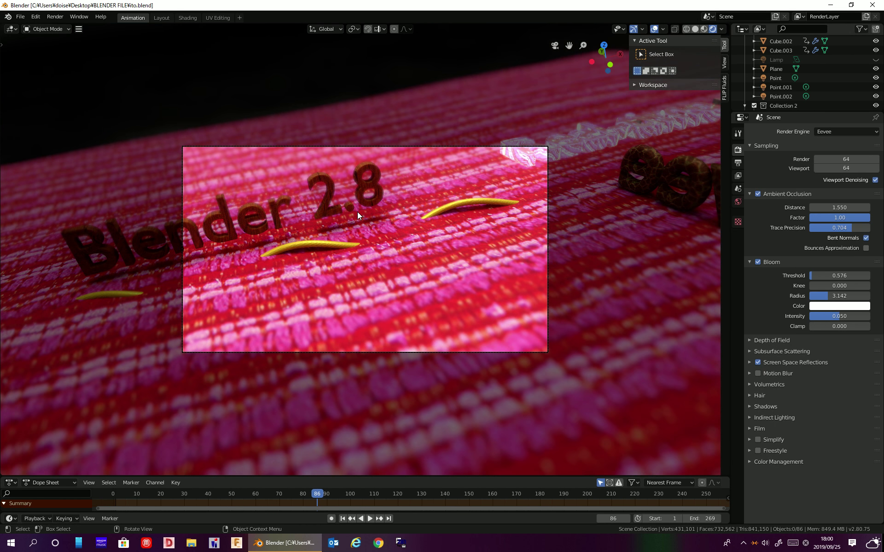
Rewind to frame 1, fit the camera view, and hide the Active Tool panel and sidebar
key("Home")
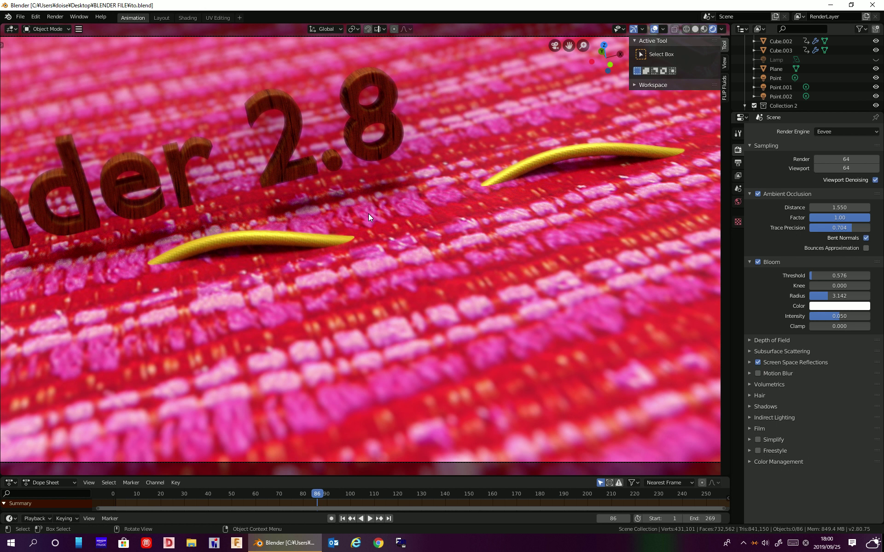
scroll(383, 218, "down", 2)
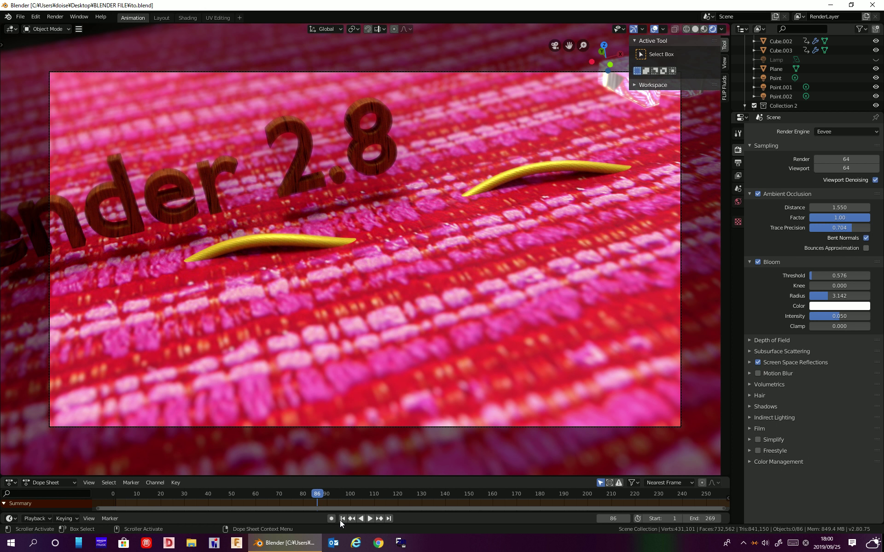
left_click(342, 518)
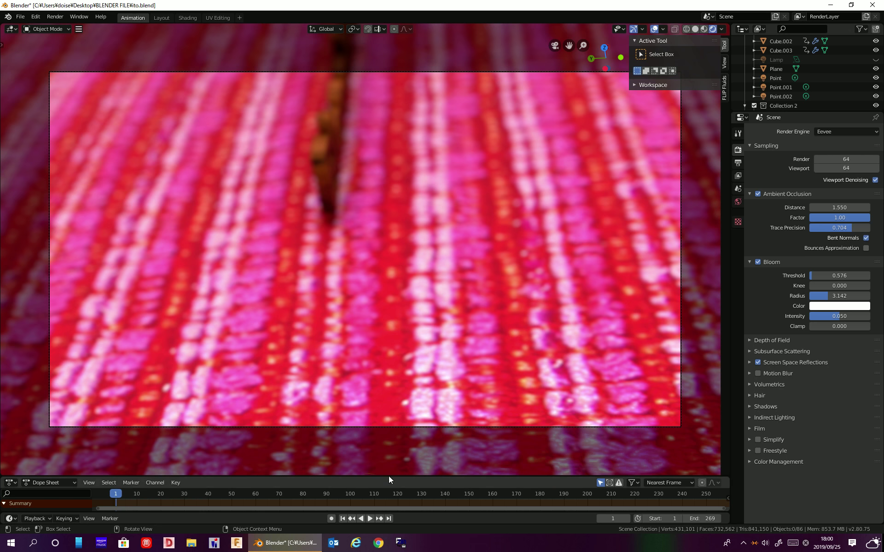
key("Home")
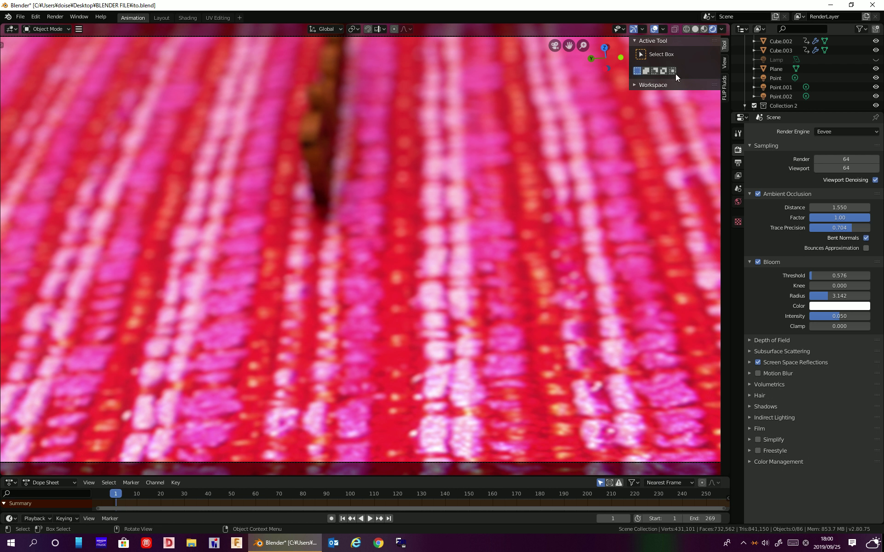
left_click(635, 41)
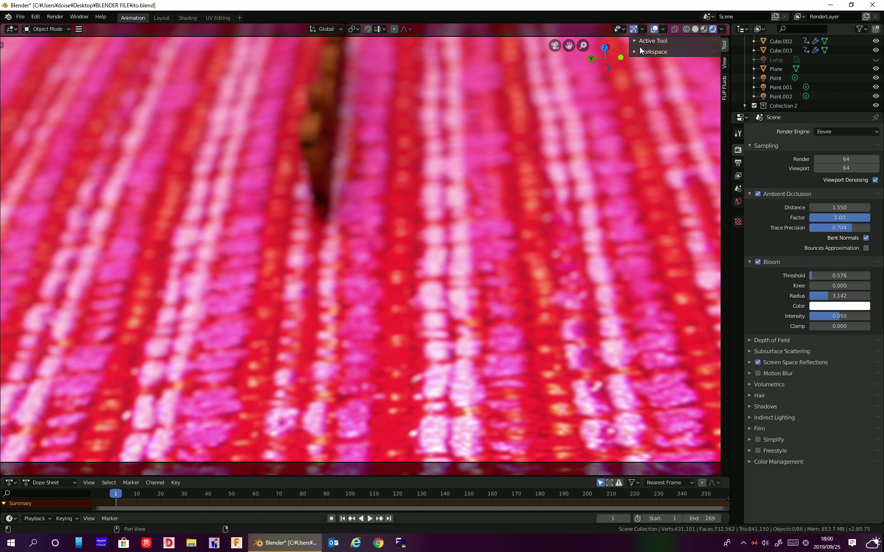
key("n")
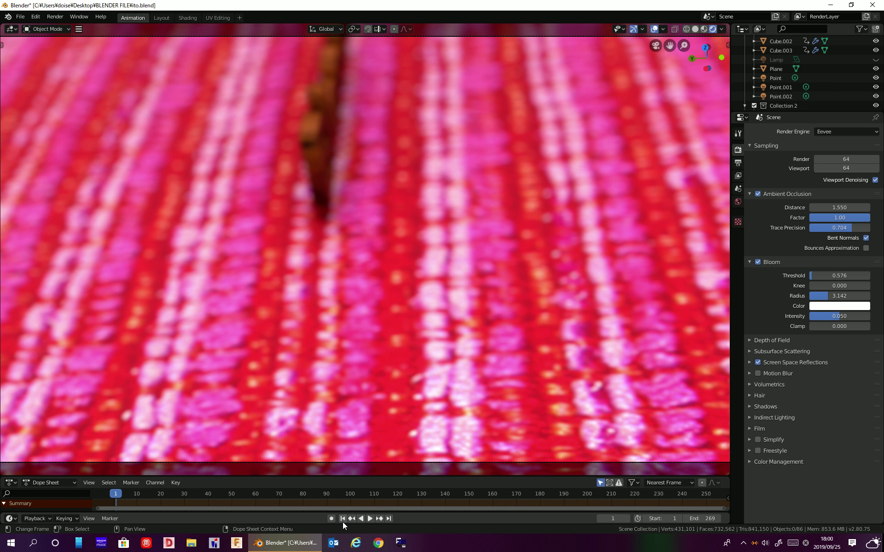
Play the camera animation past the spider and Eevee text, then pause it
left_click(369, 519)
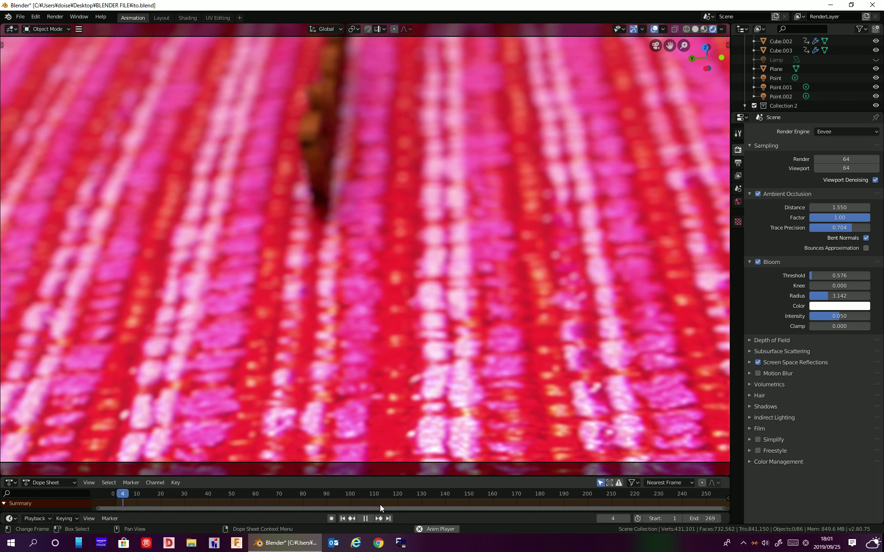
left_click(365, 519)
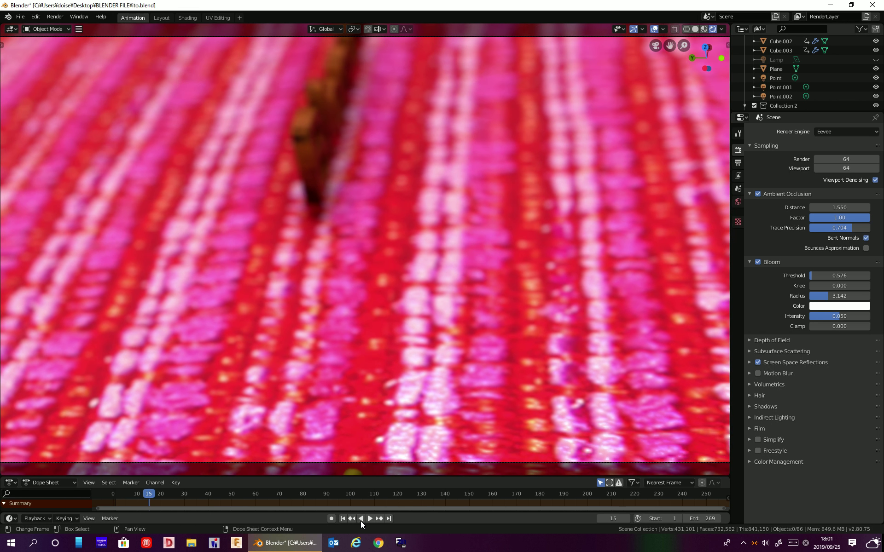
Orbit out of camera view and zoom to look down over the whole pink slab
middle_click_drag(370, 331, 353, 333)
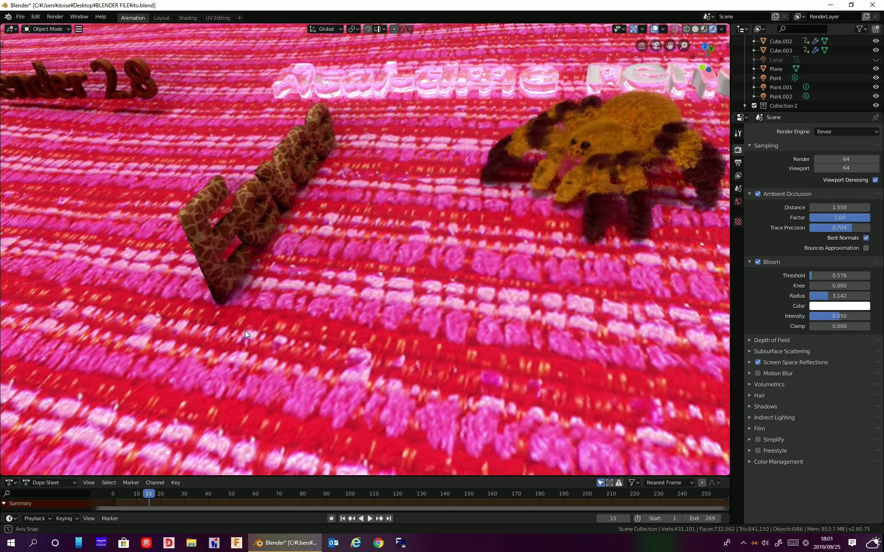
middle_click_drag(353, 333, 241, 326)
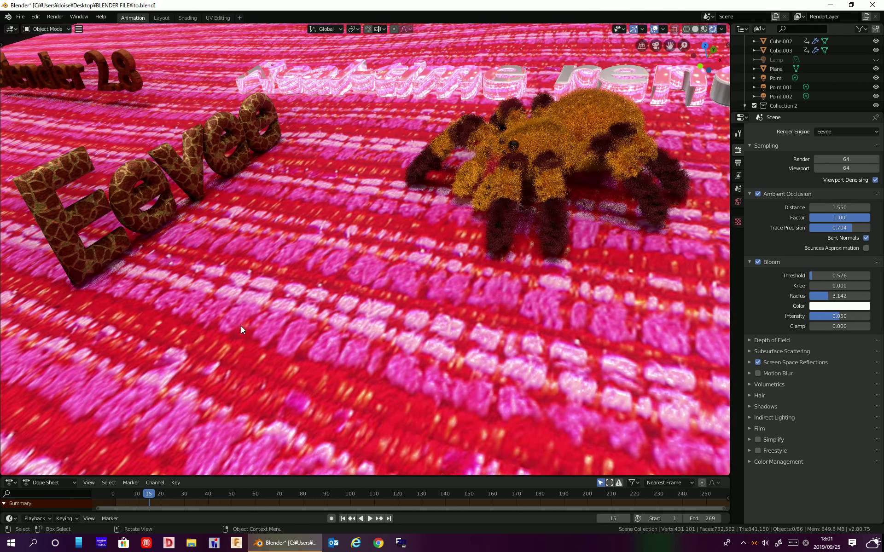
scroll(241, 326, "down", 10)
mouse_move(298, 338)
middle_mouse_down()
mouse_move(270, 308)
mouse_move(371, 286)
mouse_move(390, 344)
mouse_move(345, 356)
mouse_move(320, 347)
mouse_move(321, 339)
middle_mouse_up()
scroll(349, 355, "up", 5)
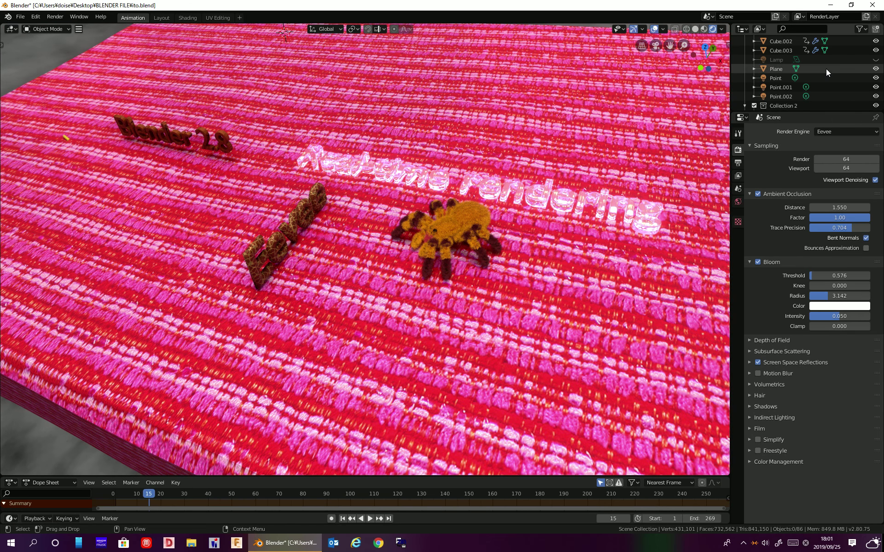
Make the point lights and Sun visible again in the Outliner
left_click(875, 78)
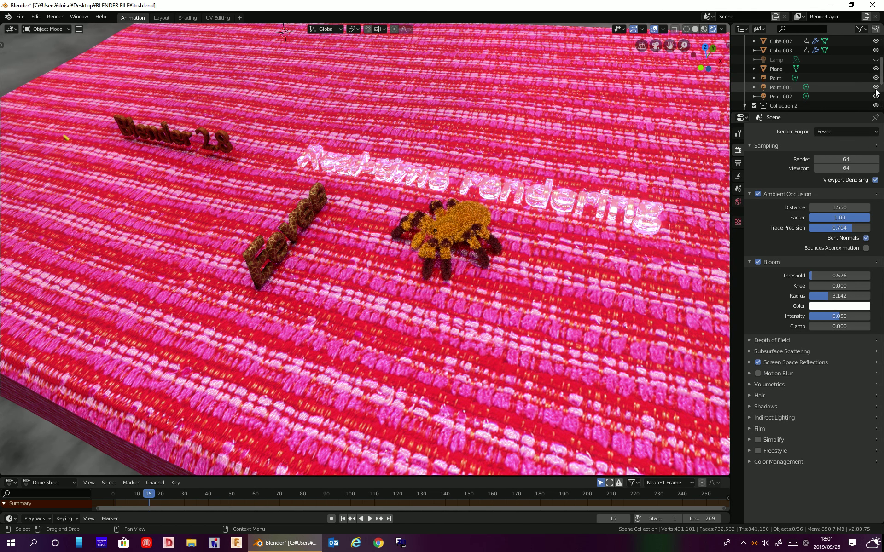
left_click(874, 97)
scroll(860, 97, "down", 3)
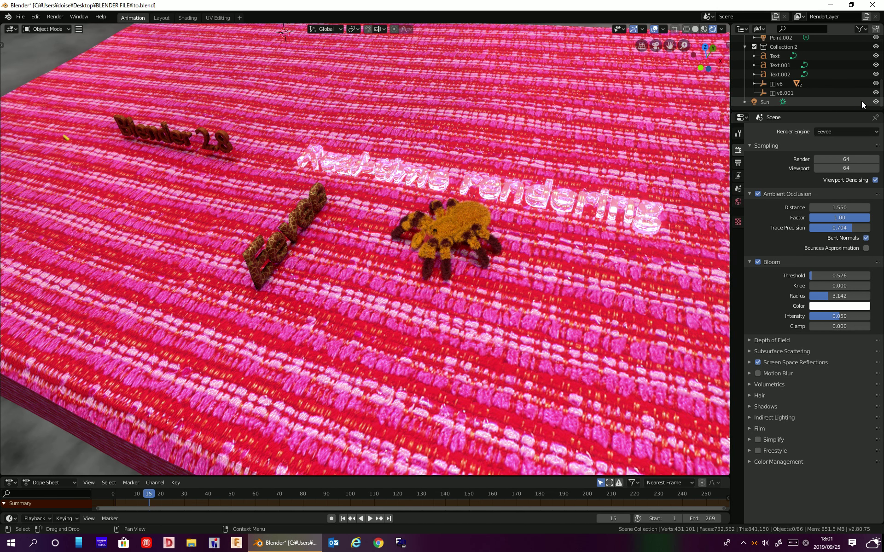
left_click(876, 102)
middle_click_drag(678, 205, 652, 180)
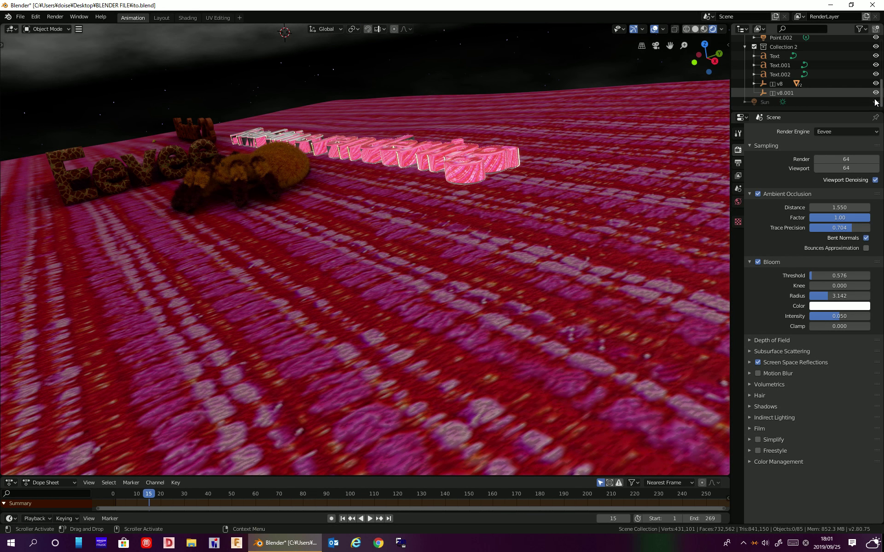
left_click(875, 101)
Orbit and zoom in close to the Eevee text and spider, then rewind to frame 1
mouse_move(638, 154)
middle_mouse_down()
mouse_move(473, 255)
mouse_move(502, 276)
middle_mouse_up()
scroll(474, 255, "up", 5)
scroll(509, 268, "up", 4)
scroll(510, 268, "down", 4)
scroll(489, 268, "down", 3)
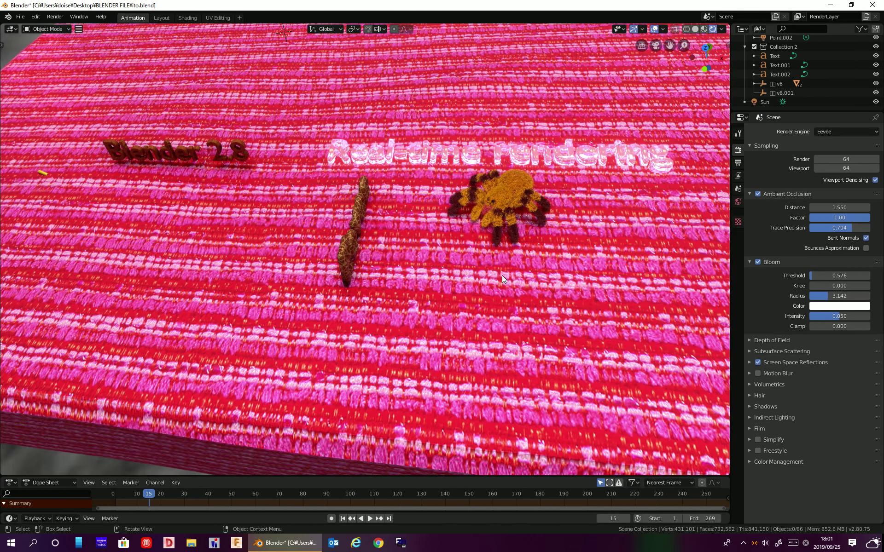
left_click(343, 519)
Play the animation while orbiting around the spider and lettering, reaching frame 228
left_click(369, 518)
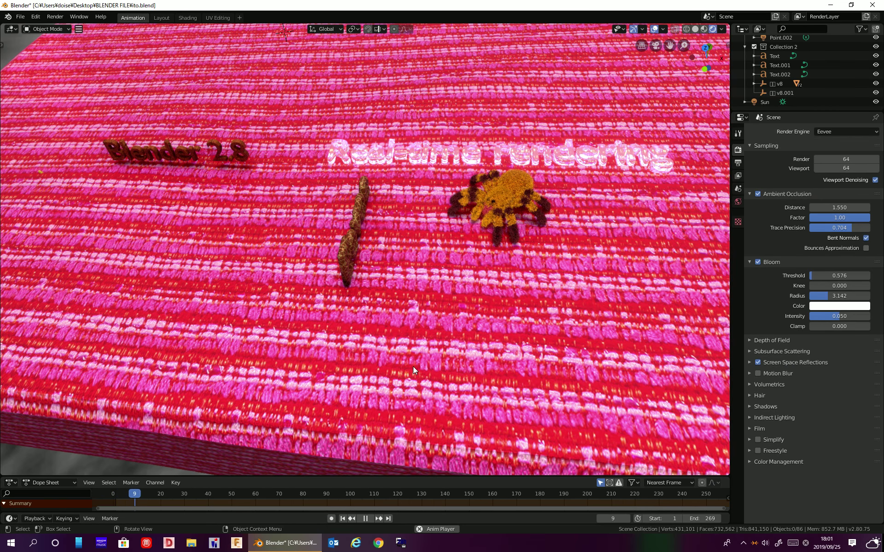
middle_click_drag(423, 343, 376, 334)
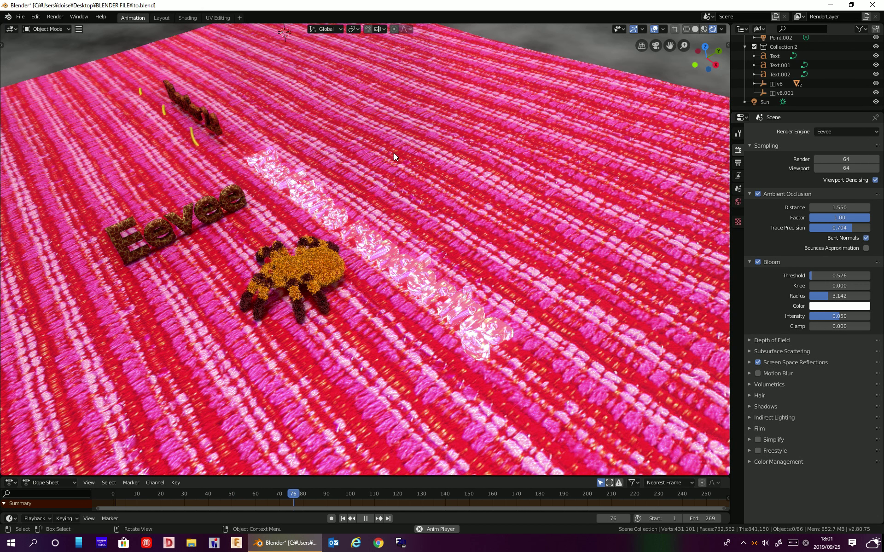
middle_click_drag(394, 152, 410, 141)
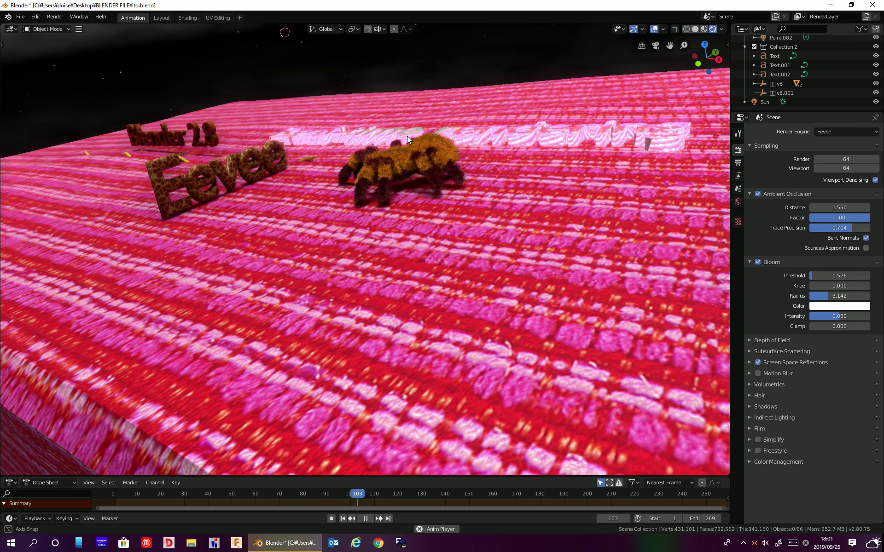
mouse_move(409, 138)
middle_mouse_down()
mouse_move(389, 140)
mouse_move(351, 170)
mouse_move(230, 197)
mouse_move(314, 192)
mouse_move(368, 174)
mouse_move(412, 198)
mouse_move(391, 190)
middle_mouse_up()
scroll(393, 188, "down", 5)
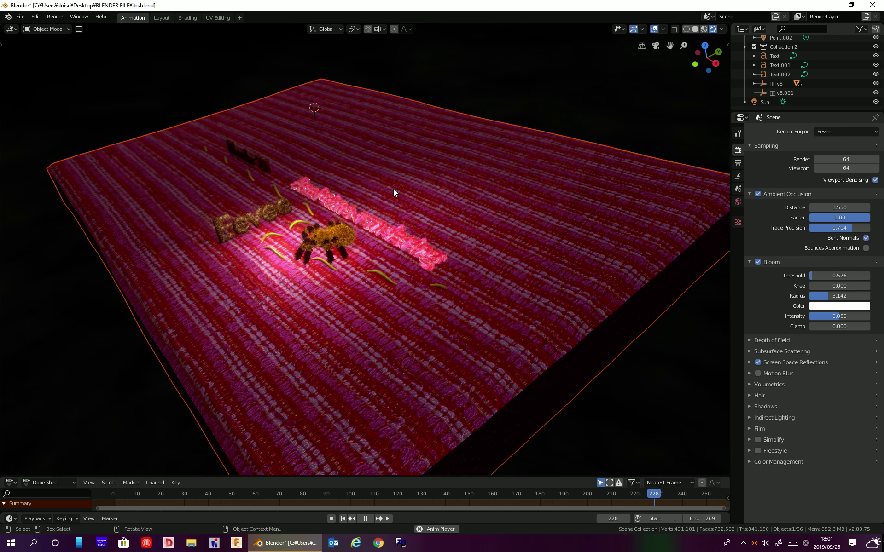
Orbit to a steeper view of the slab, then switch to the scene camera
middle_click_drag(411, 206, 431, 226)
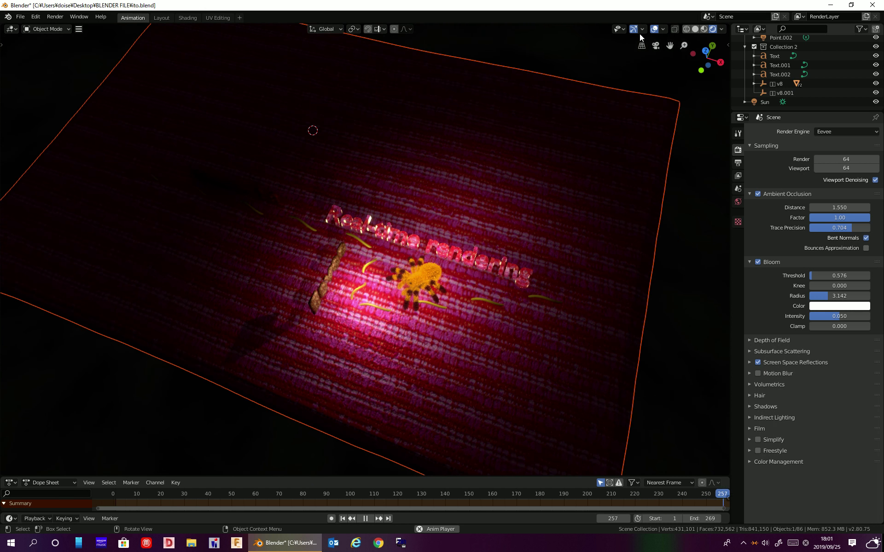
left_click(653, 45)
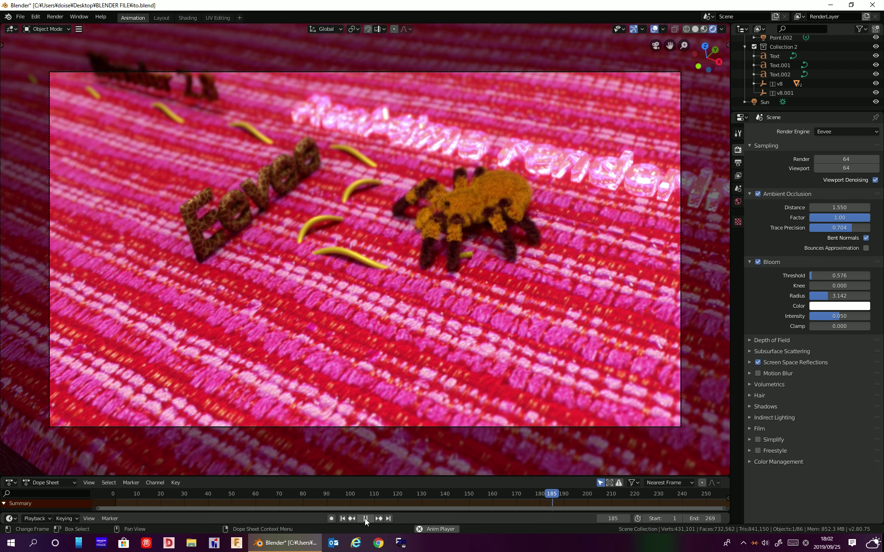
Pause, play in reverse, then scrub to frame 165 and stop playback there
left_click(365, 518)
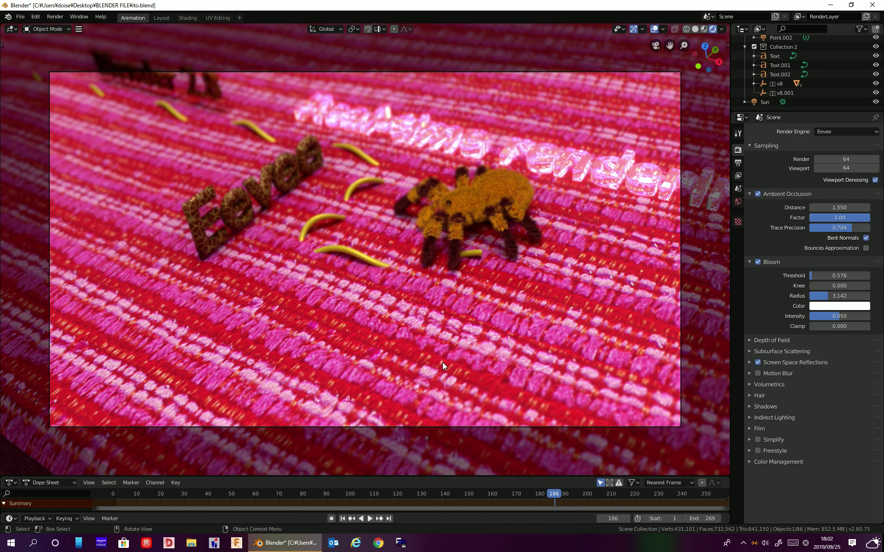
key("shift+ctrl+space")
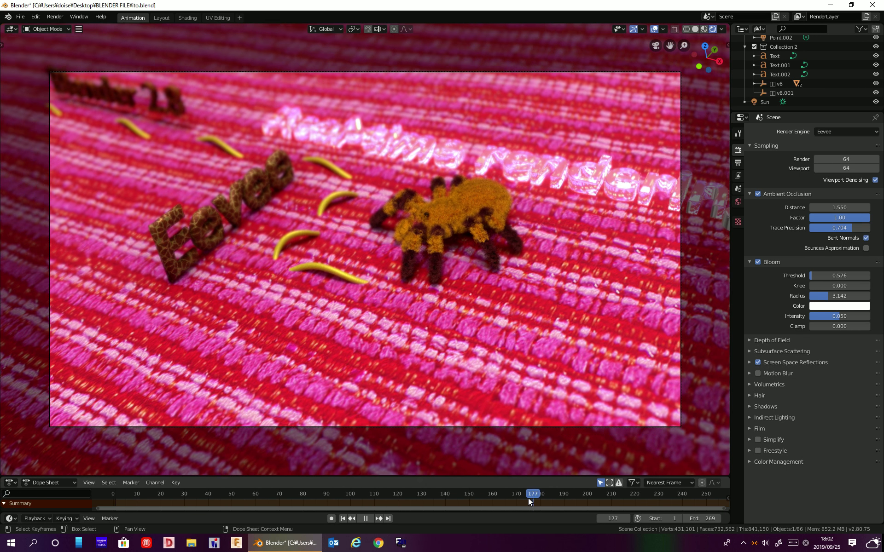
left_click_drag(528, 498, 503, 498)
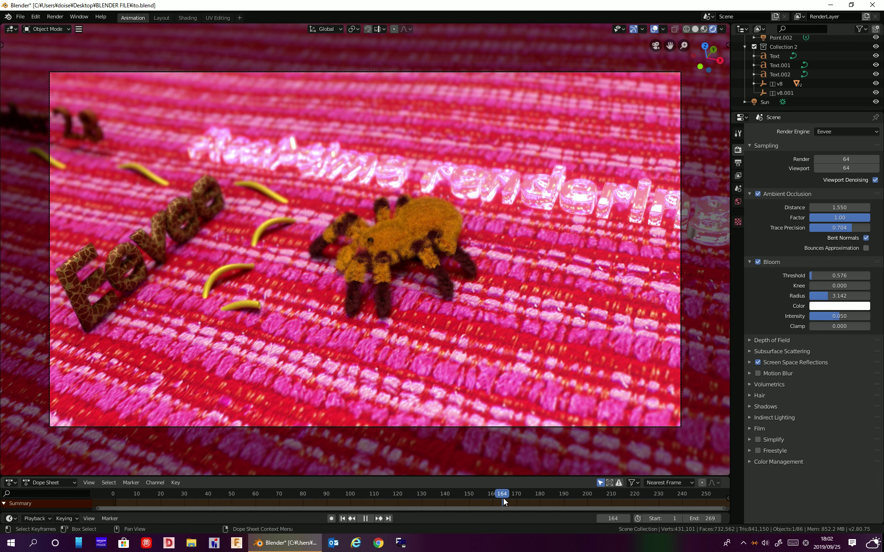
left_click_drag(503, 498, 505, 495)
key("space")
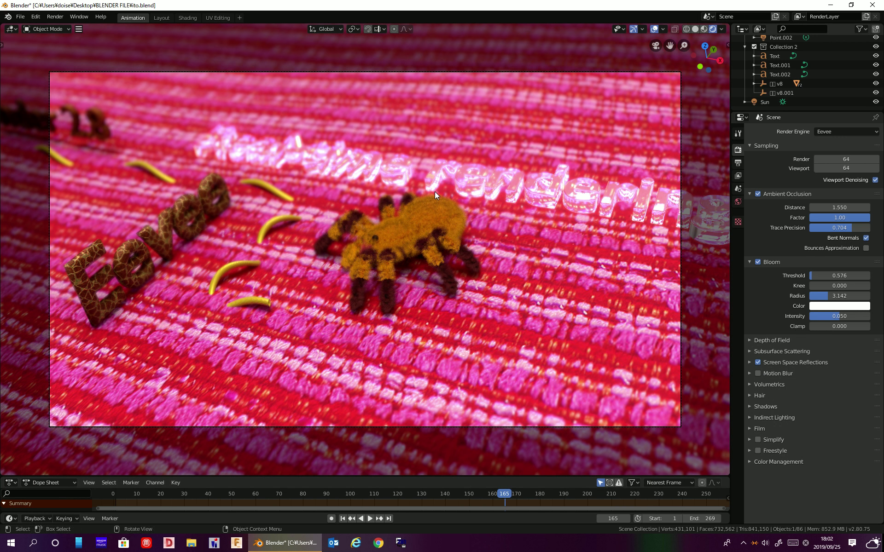
Render frame 165 as an Eevee still with F12, then close the Render Result window
key("F12")
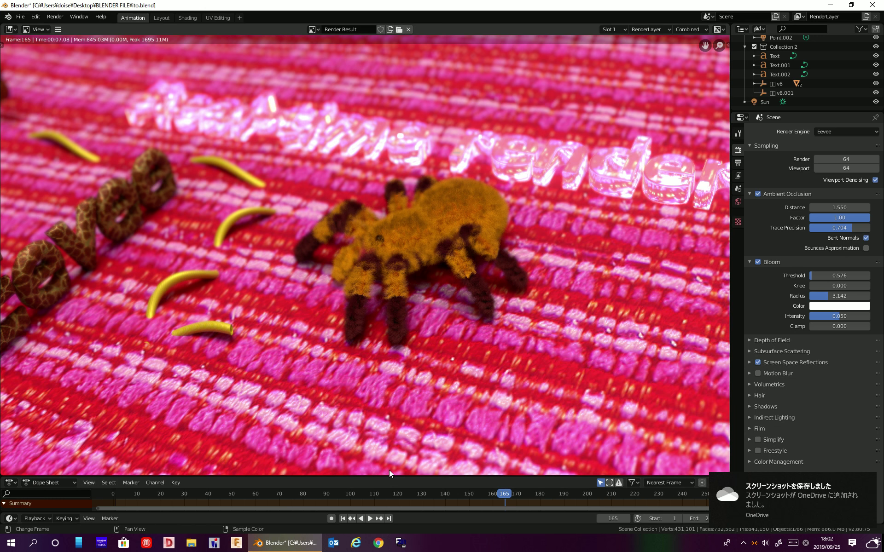
key("Escape")
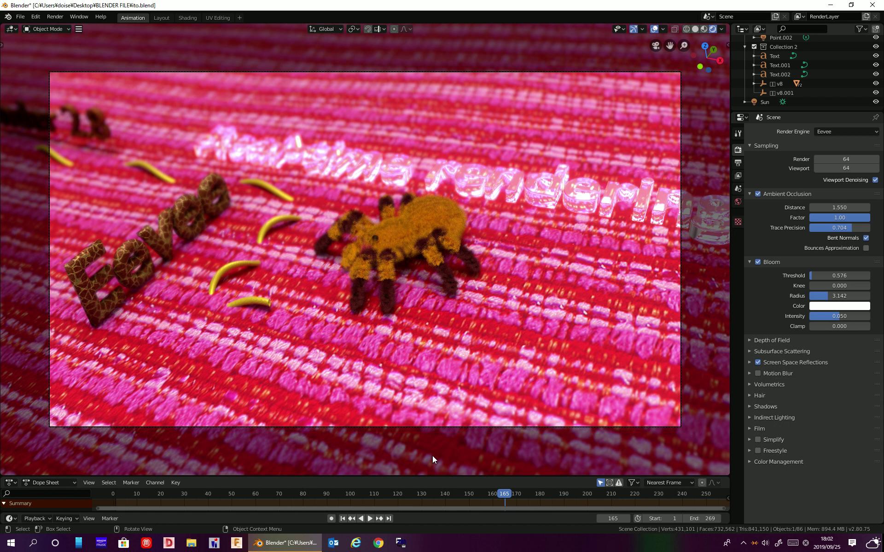
Play the animation from frame 165 back to frame 1, then show GeForce Experience's recording options
key("space")
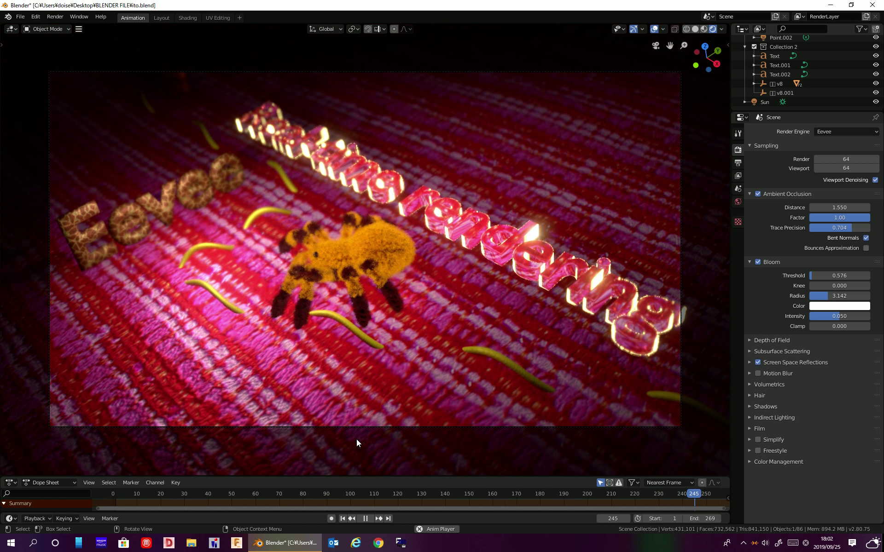
left_click(365, 519)
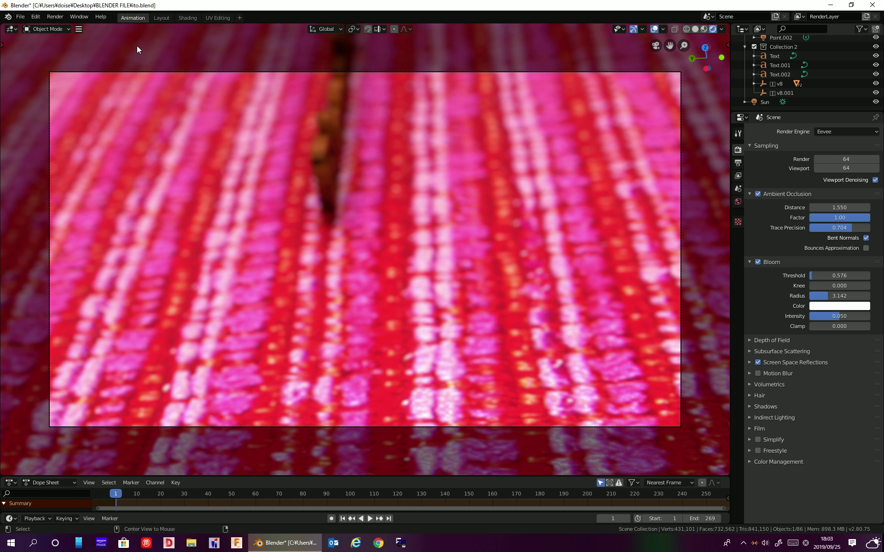
left_click(55, 17)
left_click(55, 17)
key("alt+z")
left_click(424, 166)
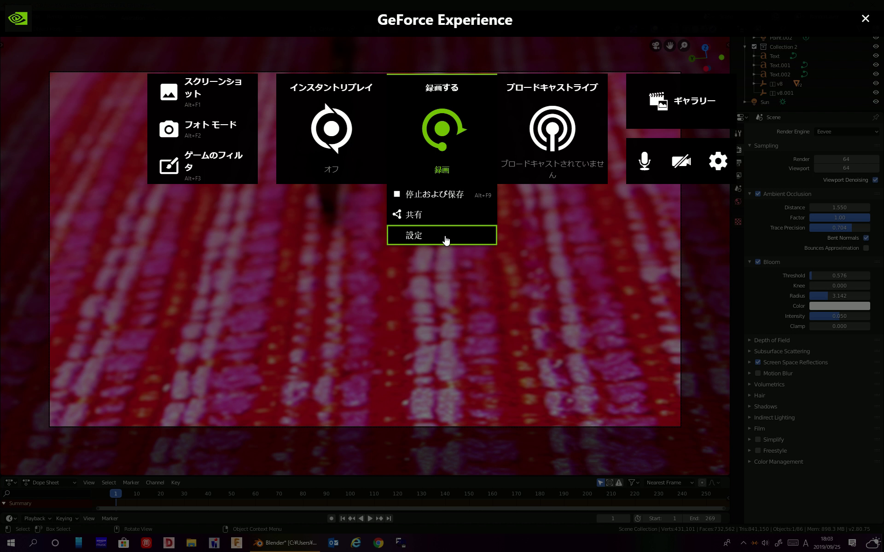